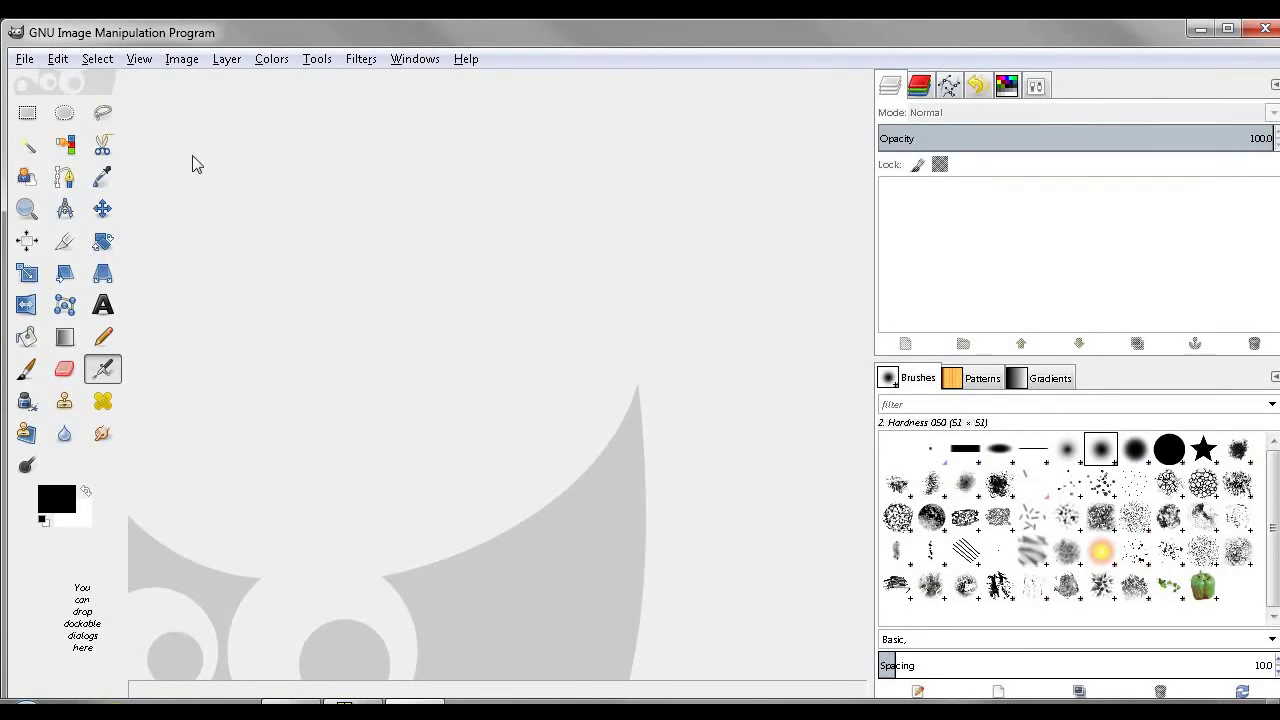
Step: Open all cf PNG frames from Desktop > cyberfly as layers of one image
click(23, 62)
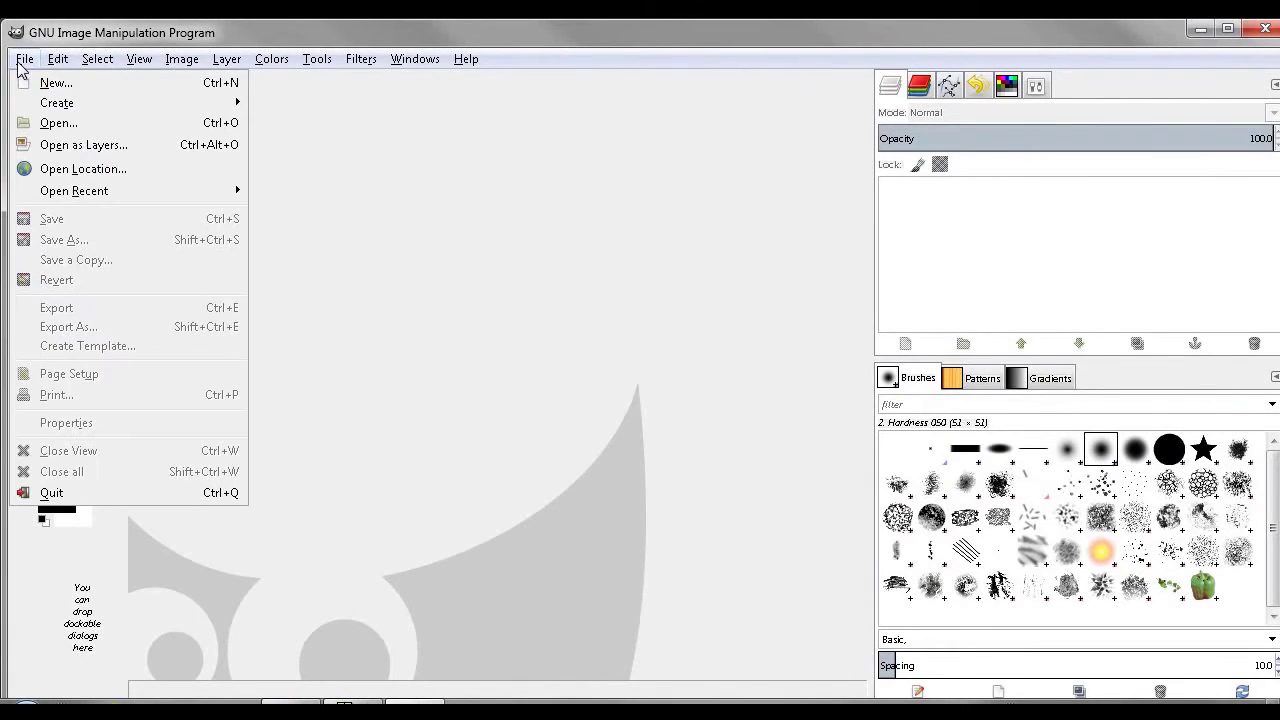
click(85, 148)
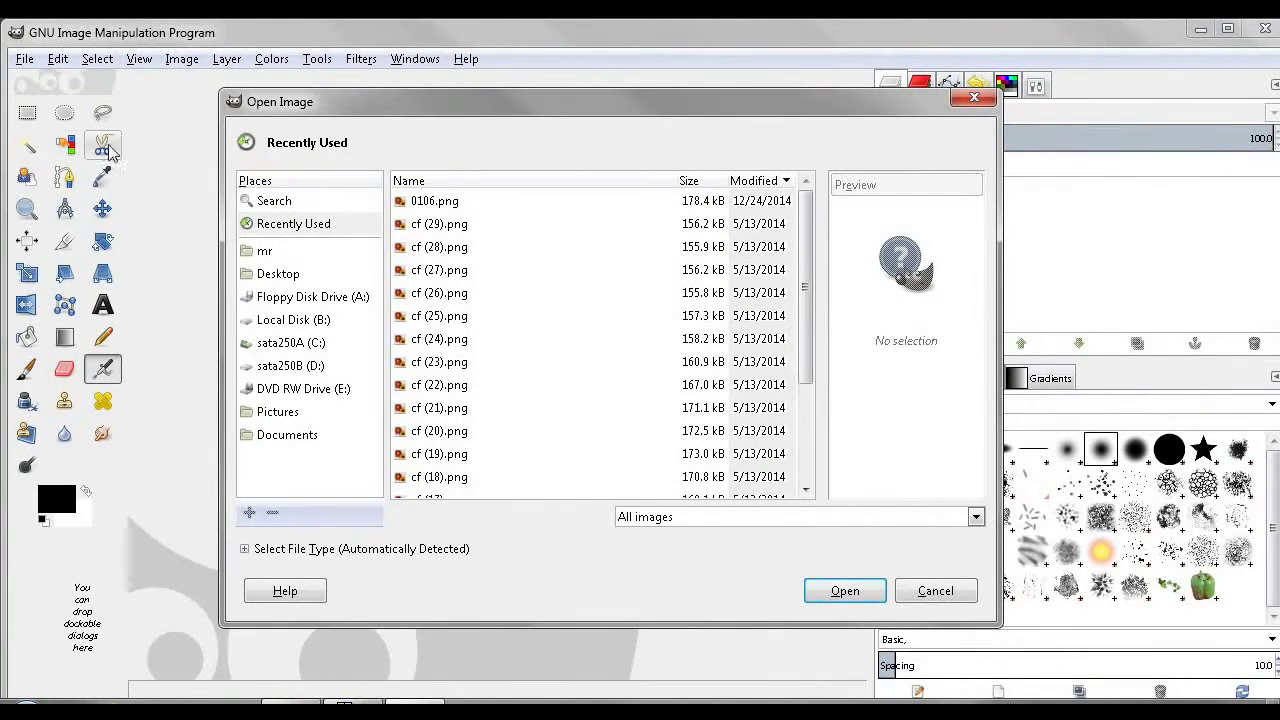
click(285, 276)
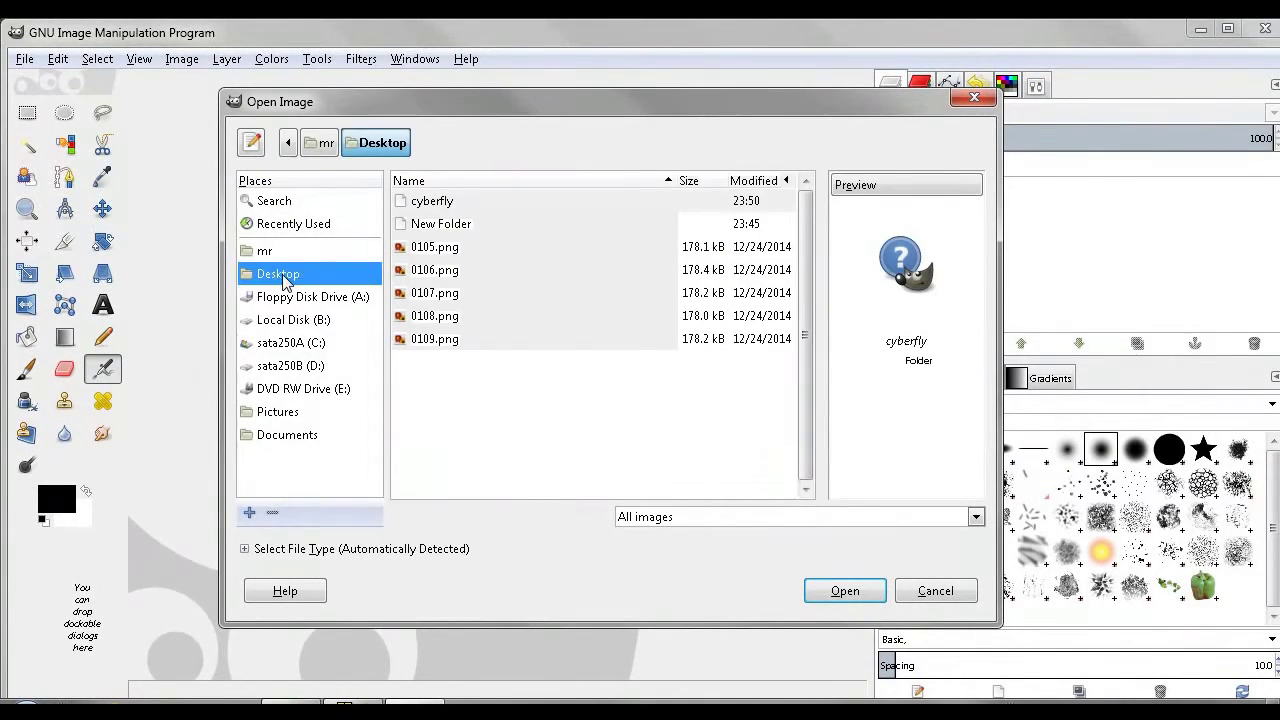
double_click(437, 201)
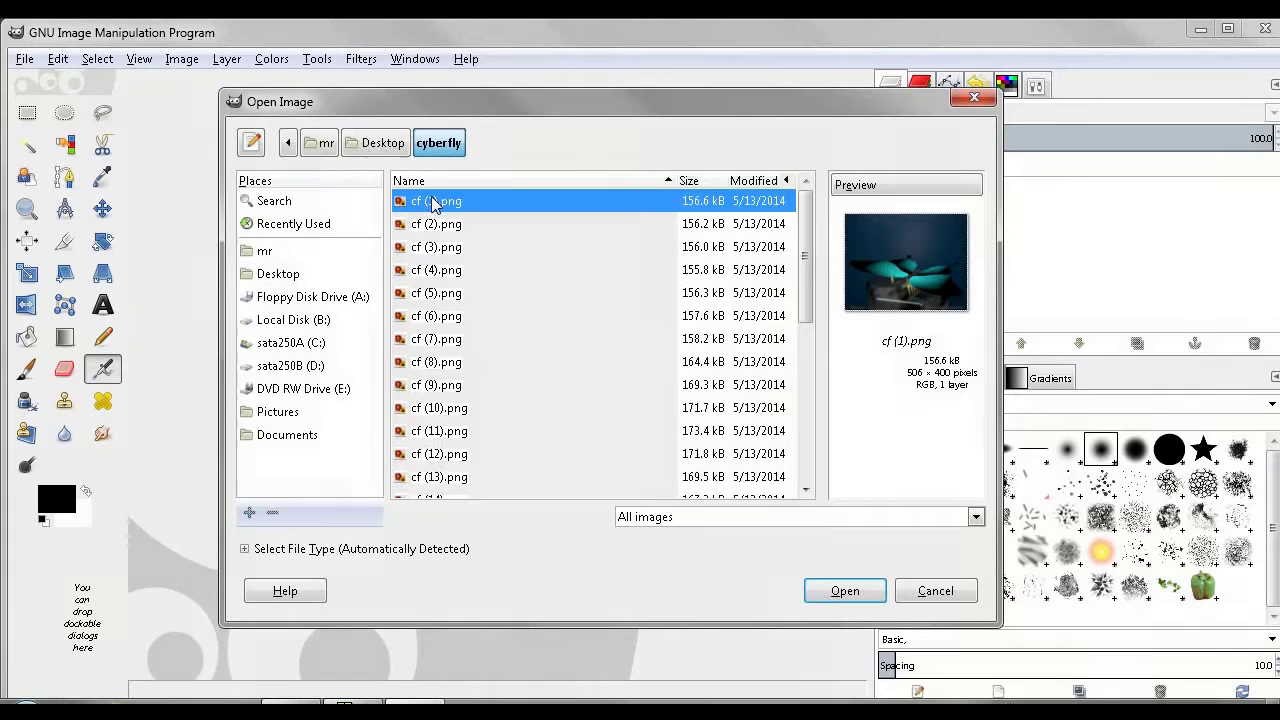
key(ctrl+a)
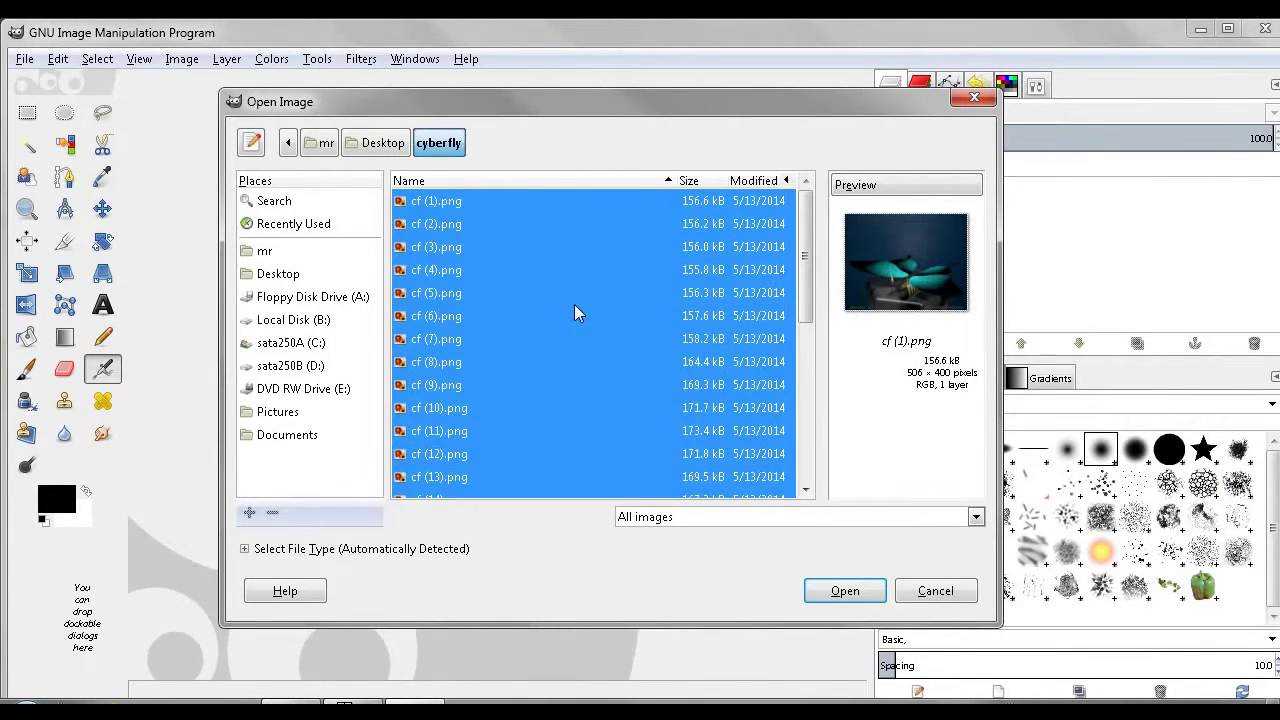
click(818, 593)
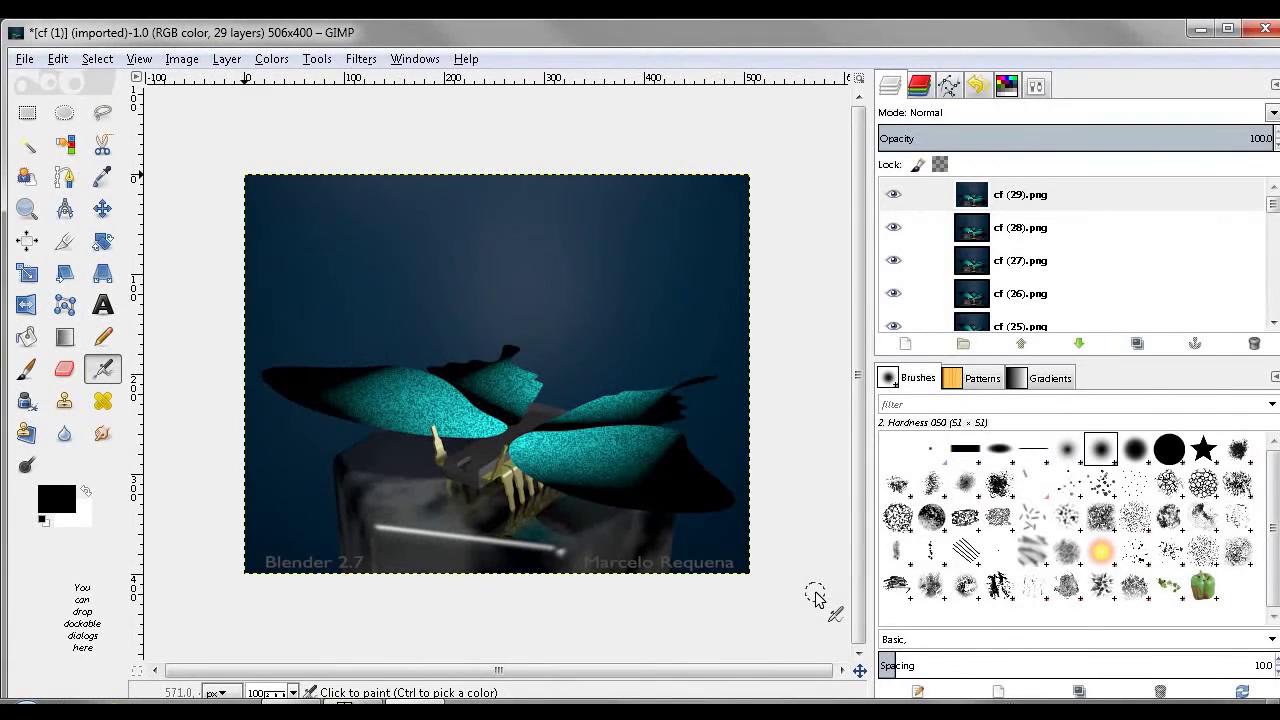
Step: Convert the image to Indexed mode with a 255-colour optimum palette and Floyd-Steinberg (normal) dithering
click(178, 62)
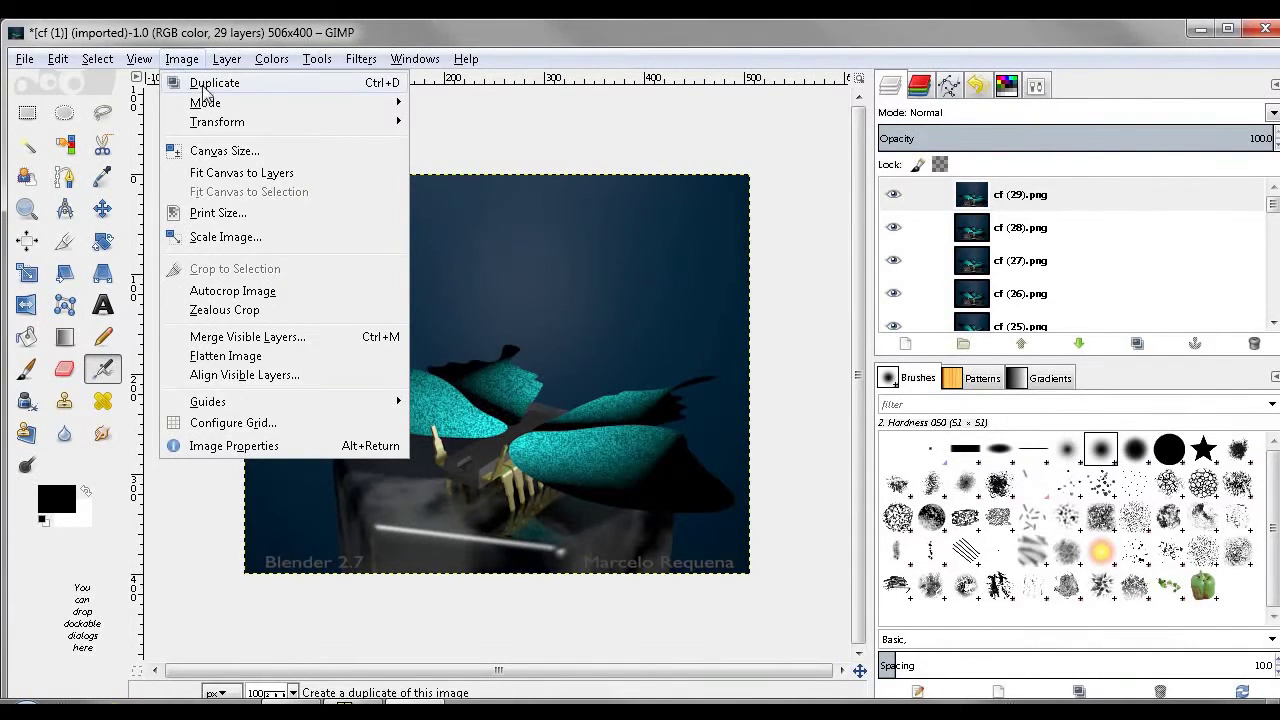
mouse_move(250, 106)
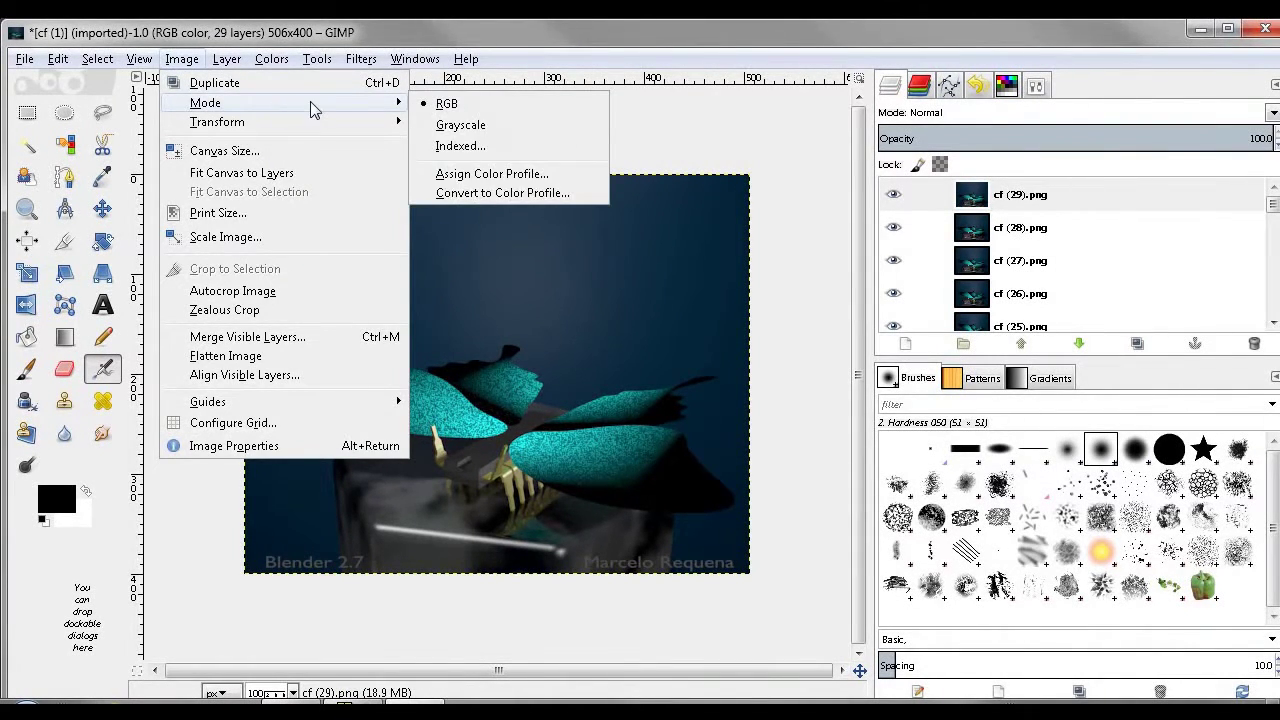
click(457, 146)
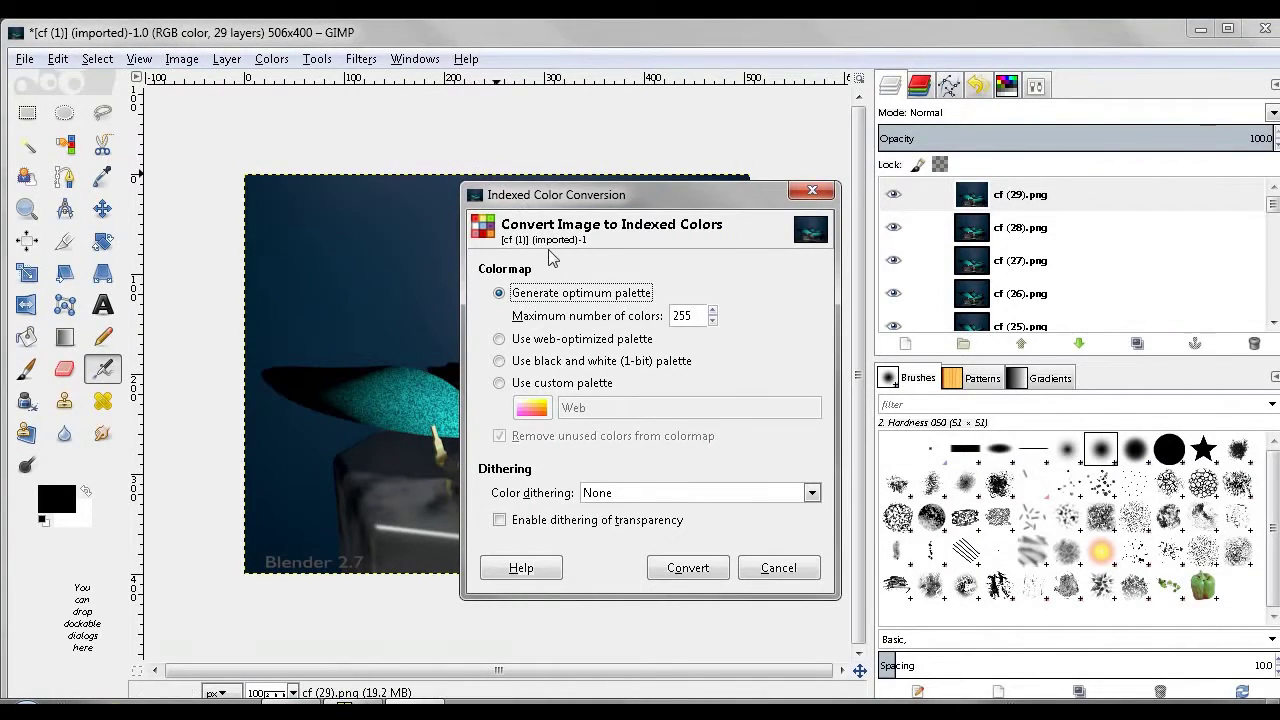
click(628, 497)
click(622, 540)
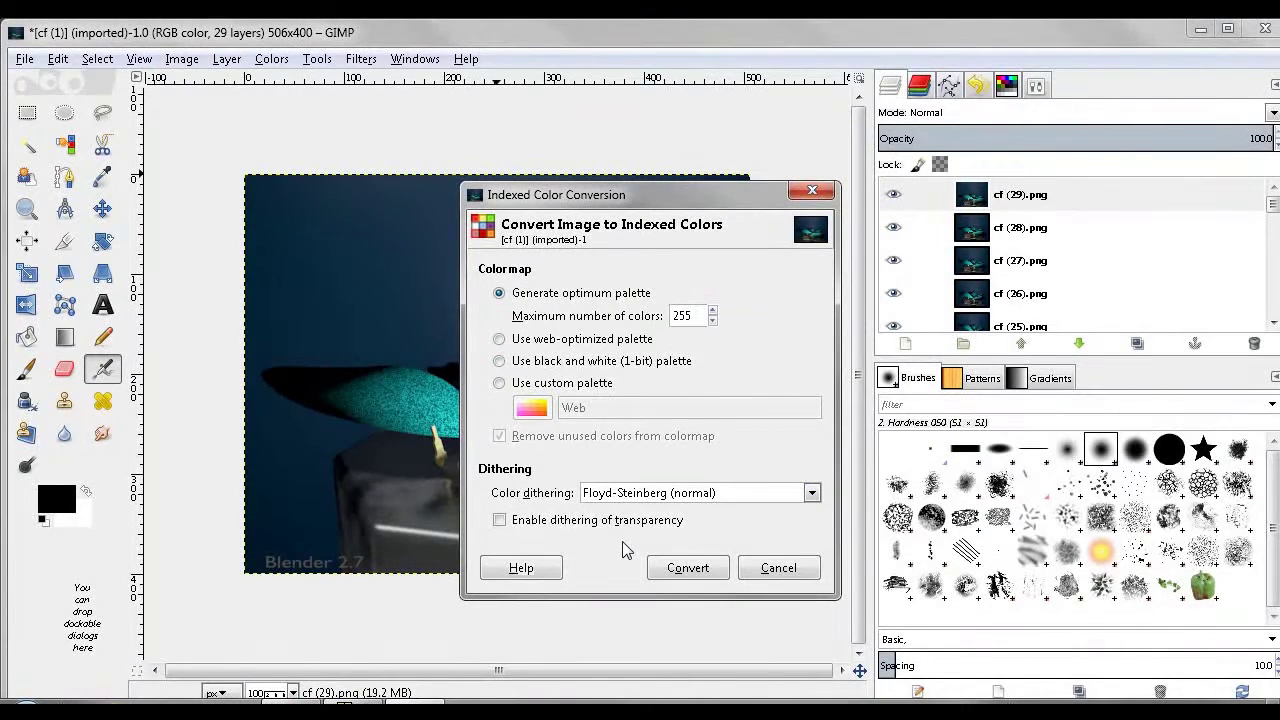
click(680, 570)
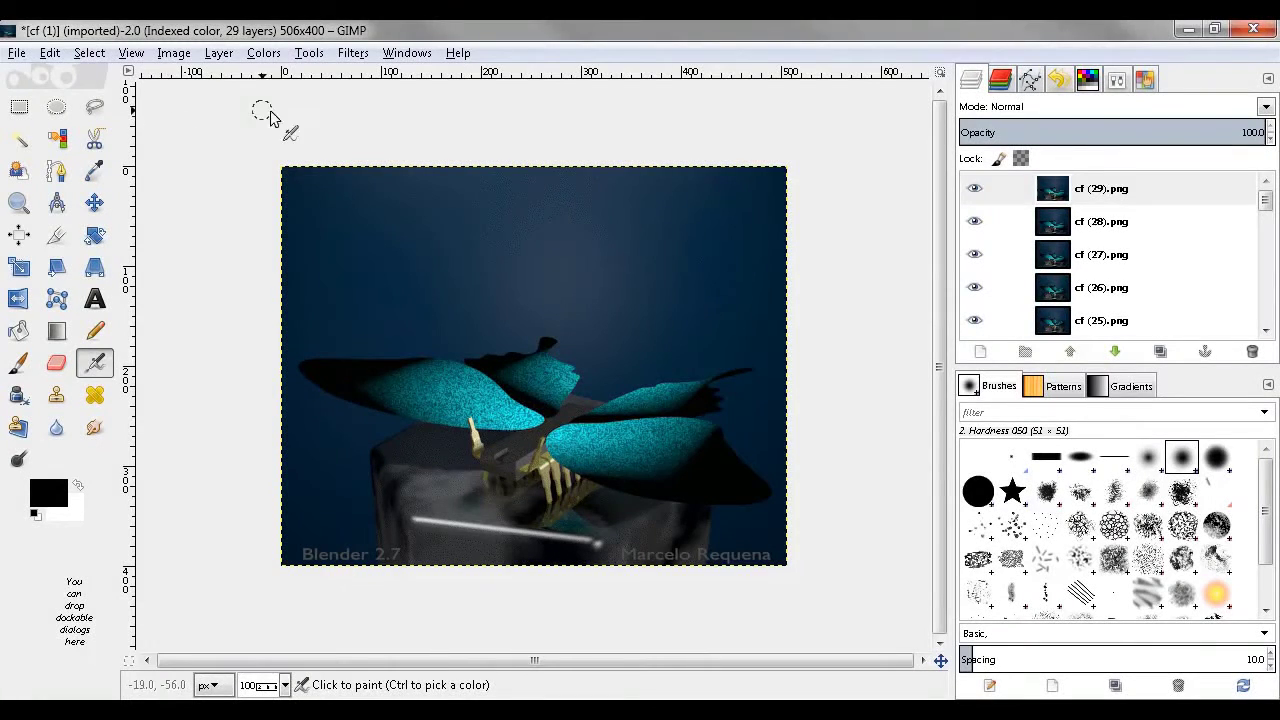
Step: Apply Filters > Animation > Optimize (for GIF) to the 29-layer animation
click(353, 53)
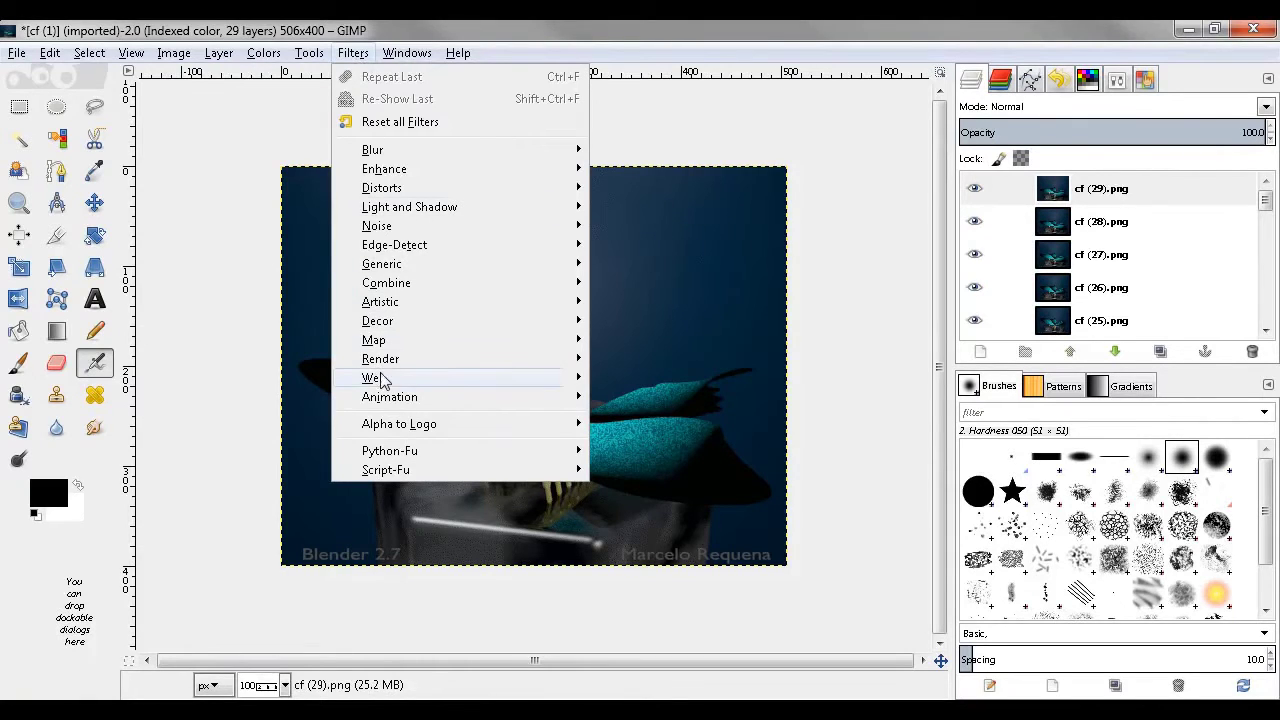
mouse_move(384, 398)
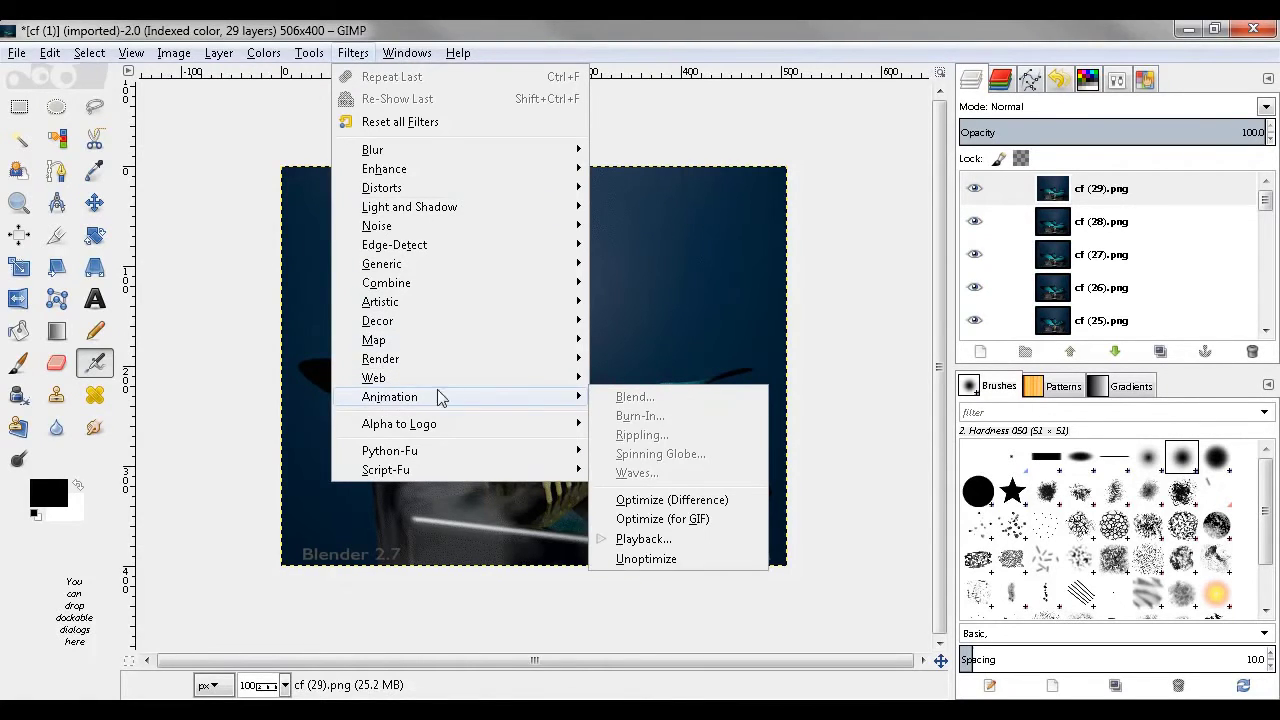
click(636, 520)
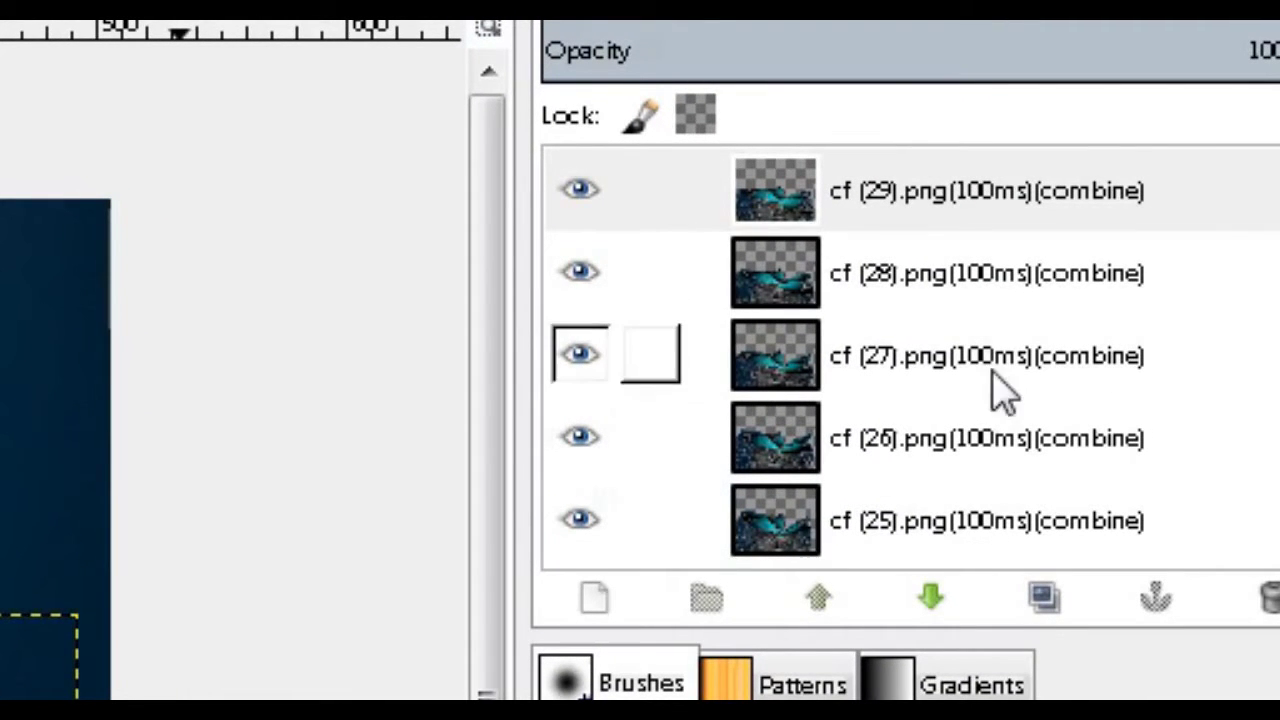
scroll(910, 358, down, 1)
scroll(910, 358, down, 15)
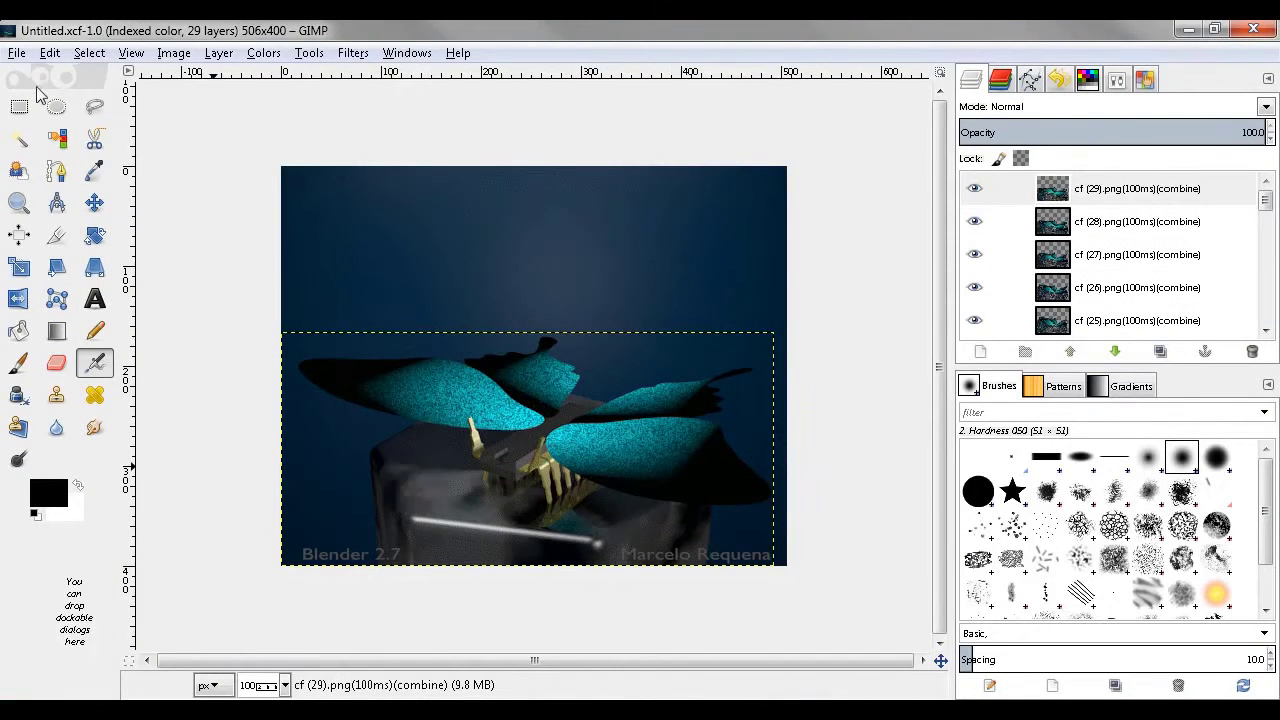
Step: Export the image to the Desktop under the name cyberfly.gif
click(14, 55)
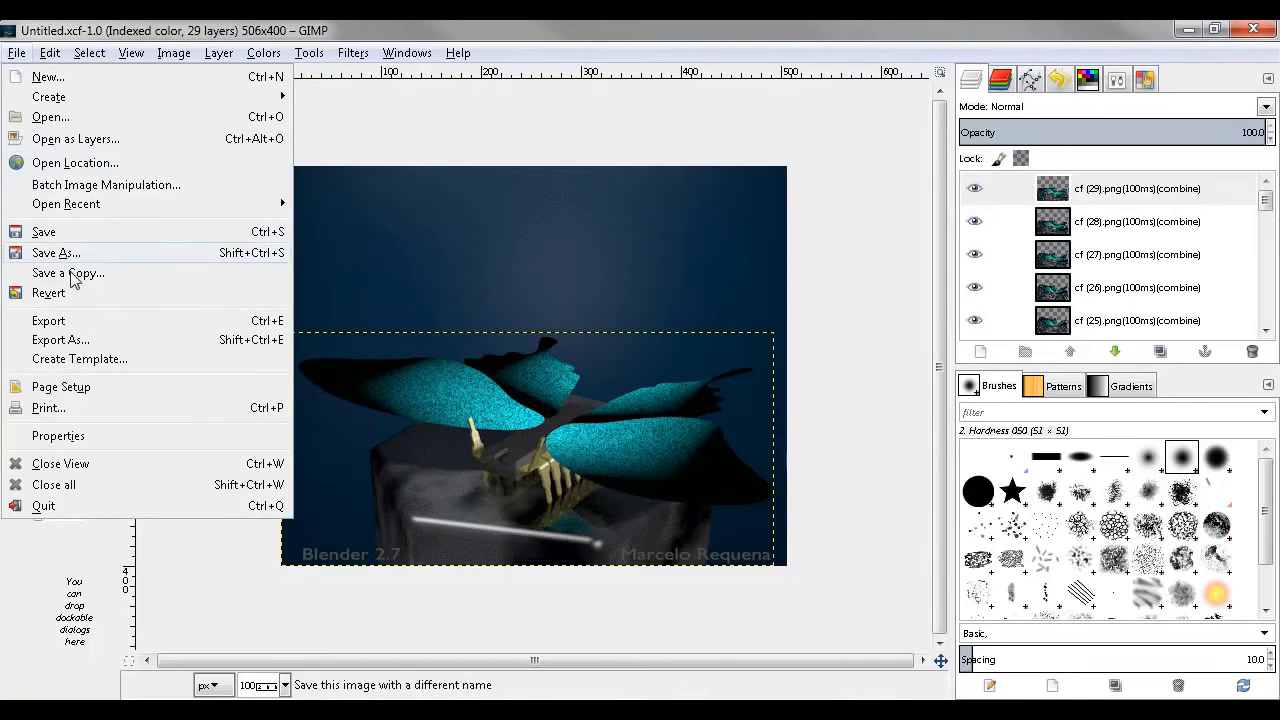
click(80, 341)
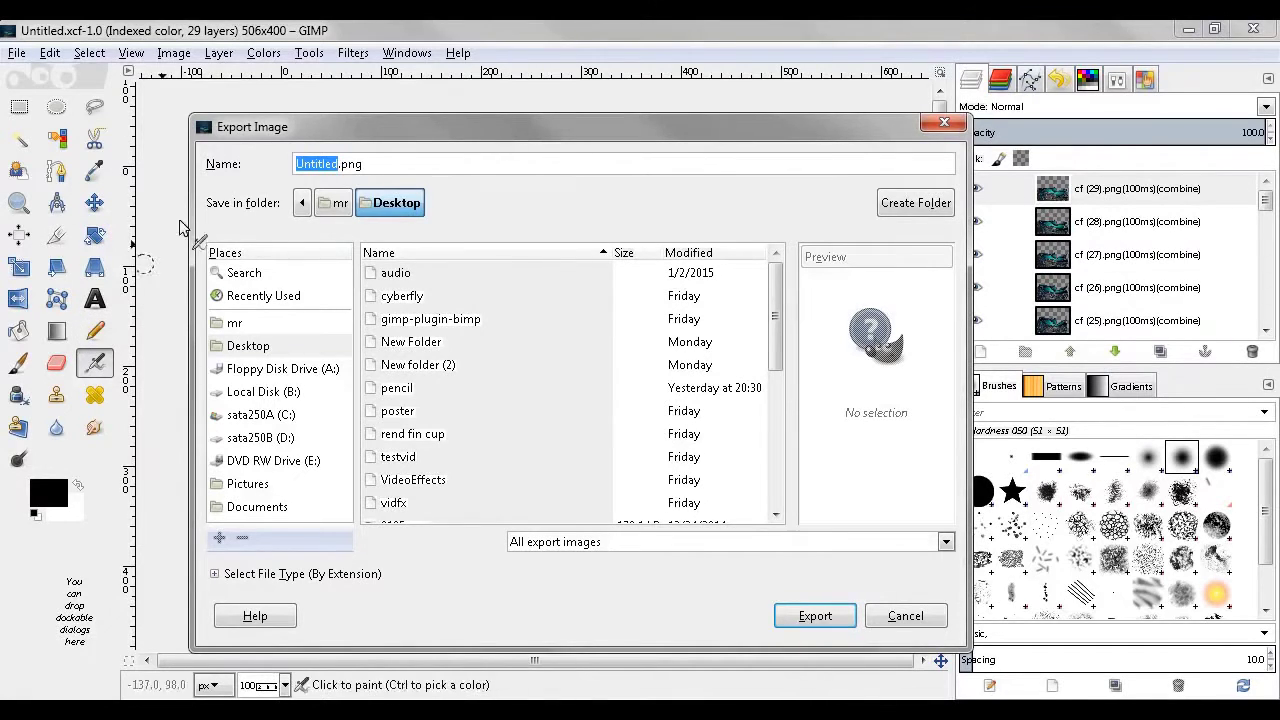
drag(362, 164, 296, 164)
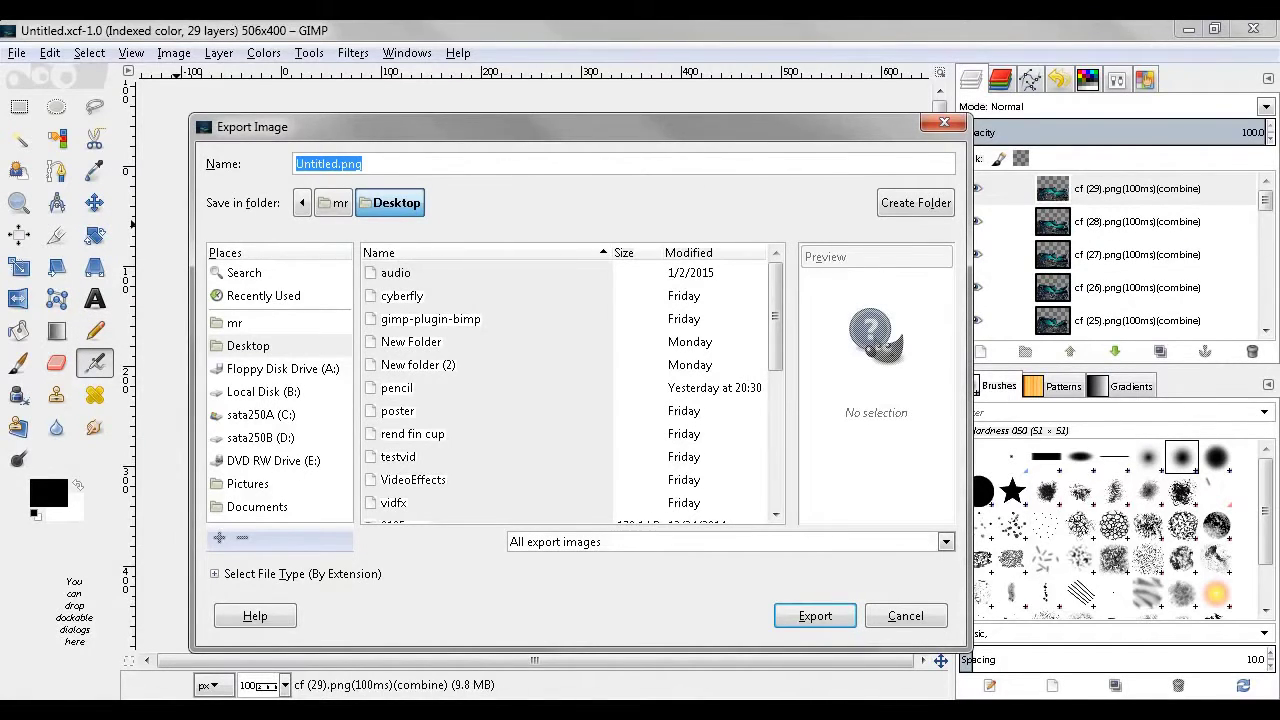
text(cyberfly.gif)
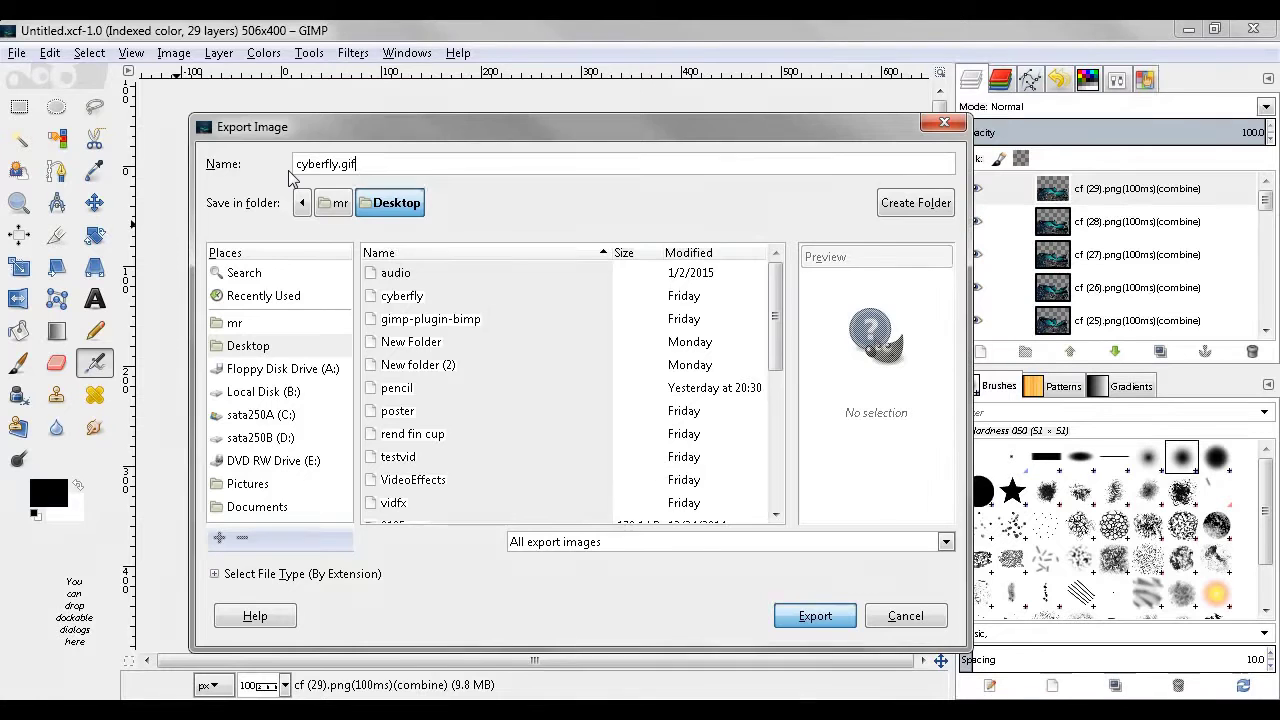
key(Return)
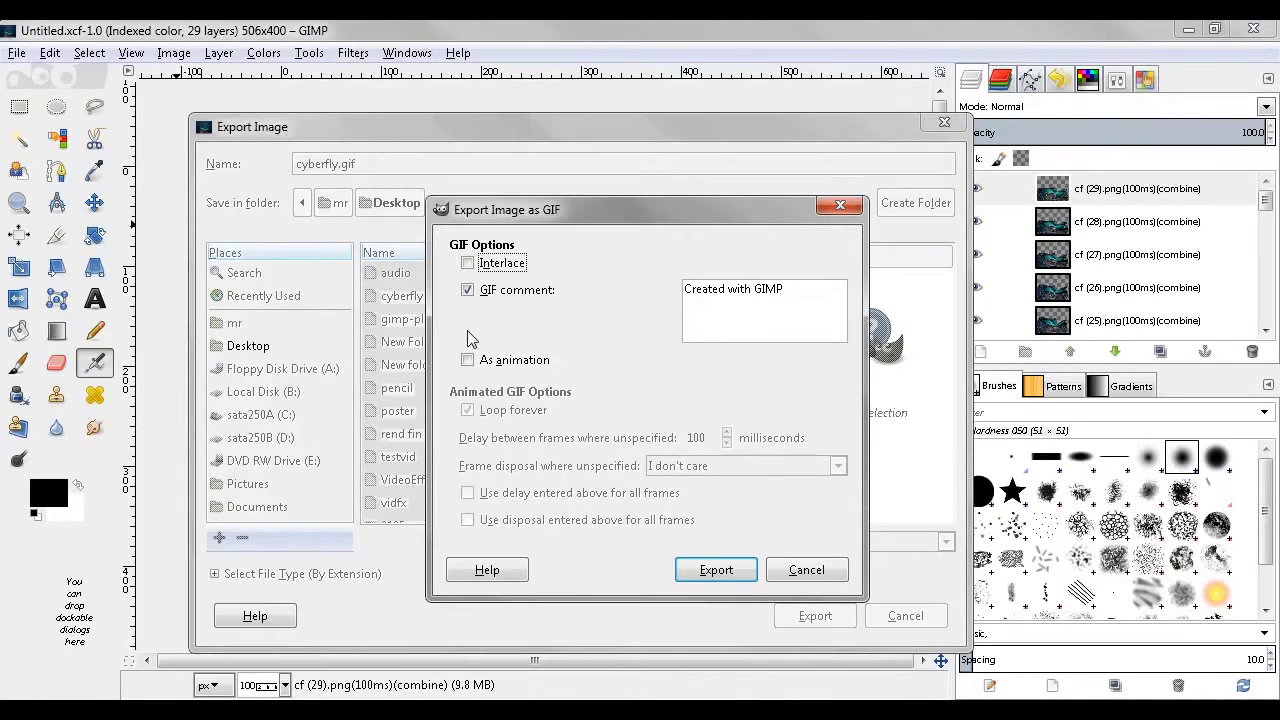
Step: Export as a comment-free animation with a 50 ms delay for all frames
click(467, 290)
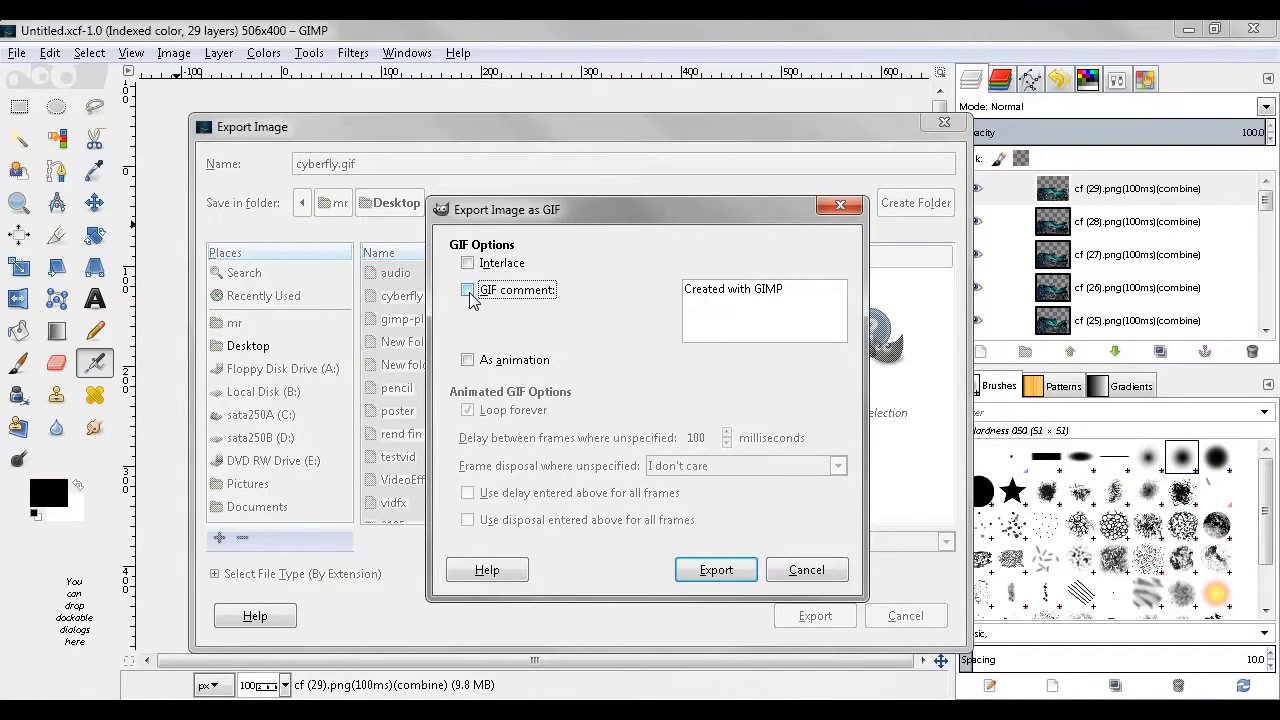
click(467, 361)
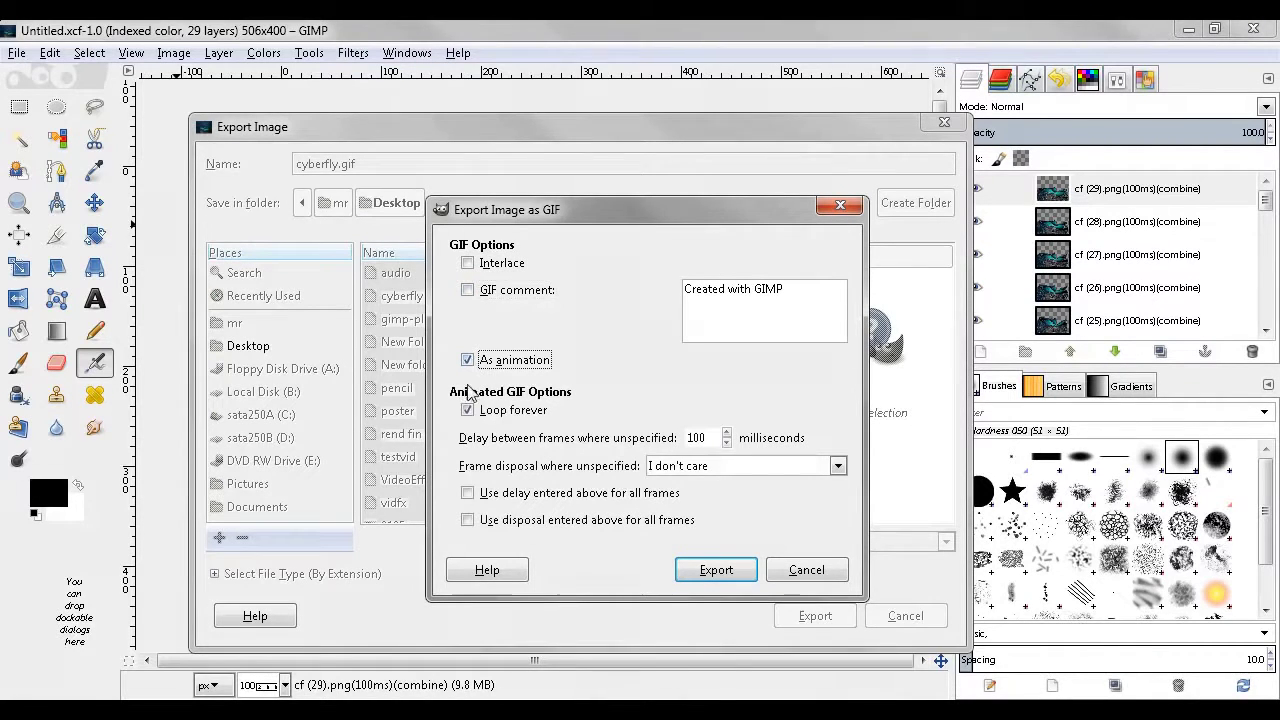
double_click(697, 438)
text(50)
click(467, 494)
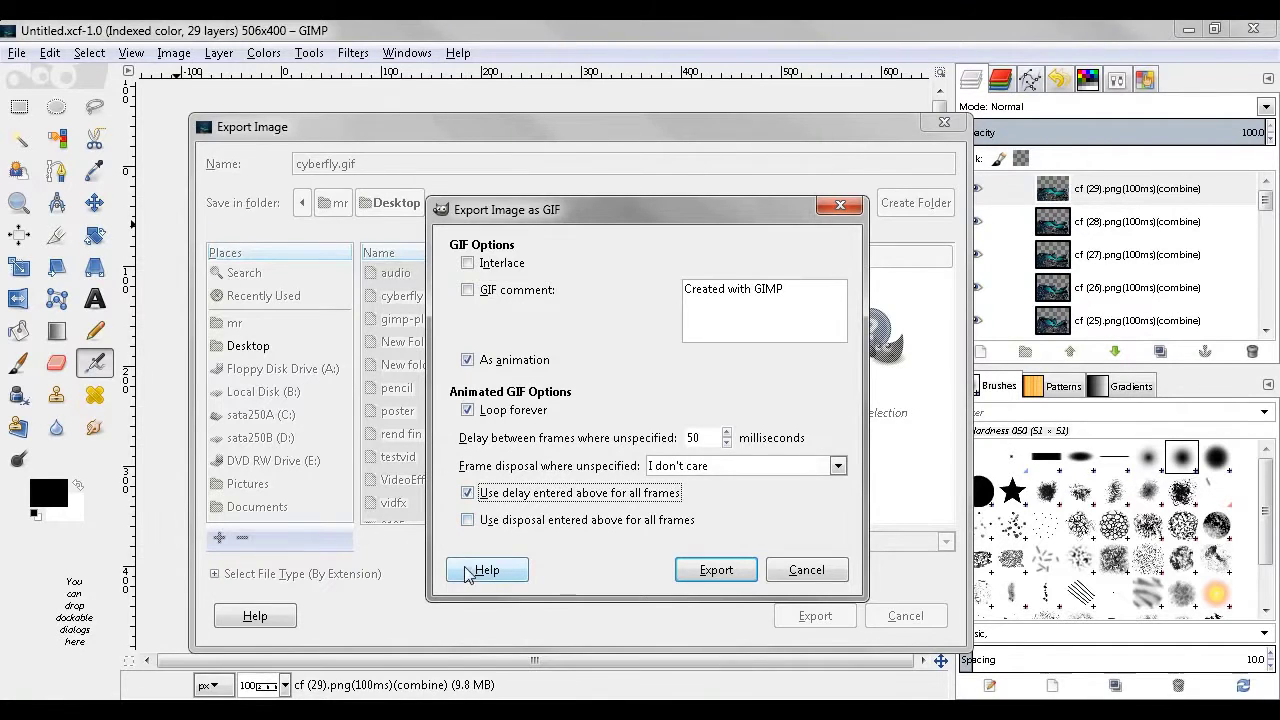
click(716, 571)
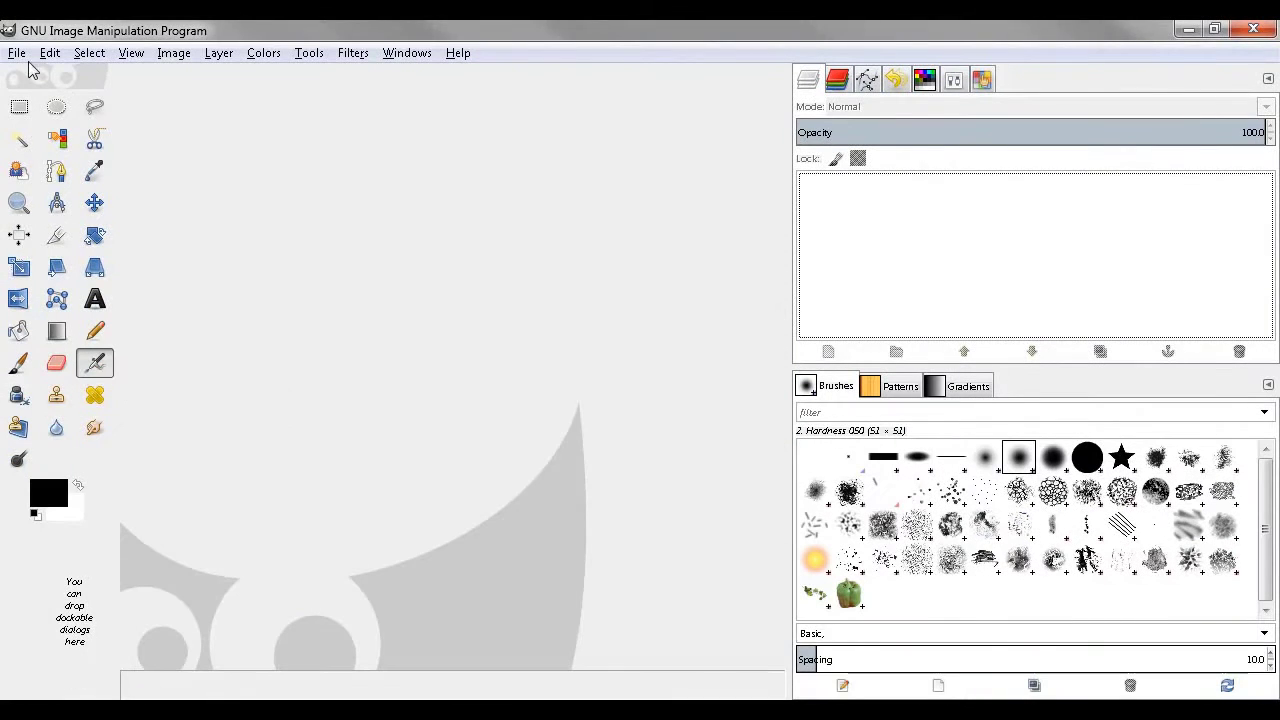
Step: Reopen cyberfly.gif from the Desktop
click(18, 54)
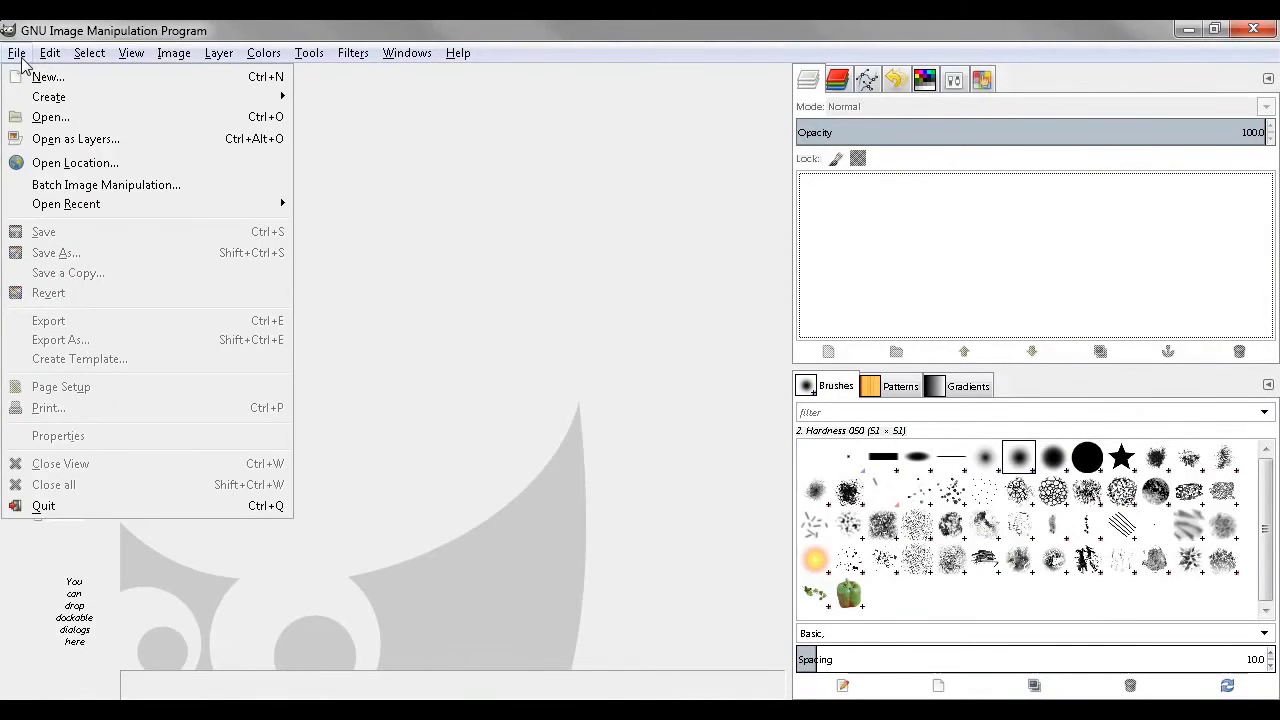
click(40, 117)
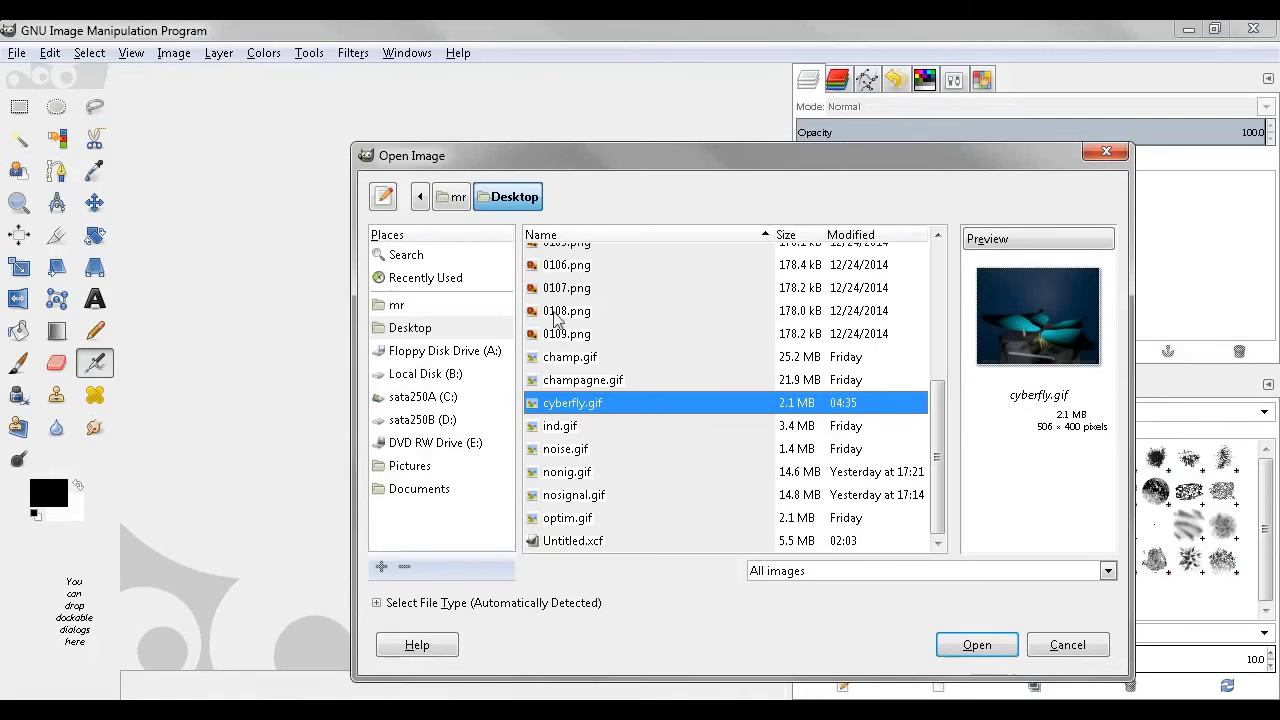
click(587, 405)
double_click(587, 405)
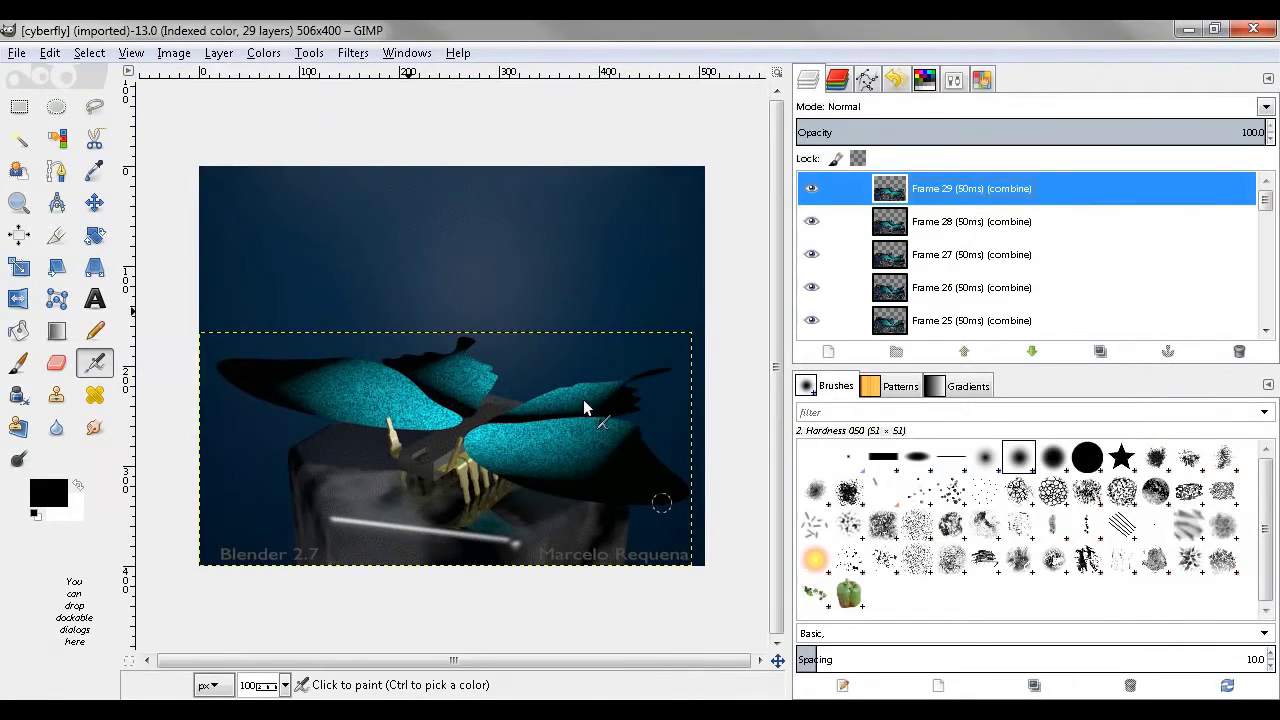
Step: Change the Frame 27 layer's delay from 50ms to 1000ms
double_click(967, 254)
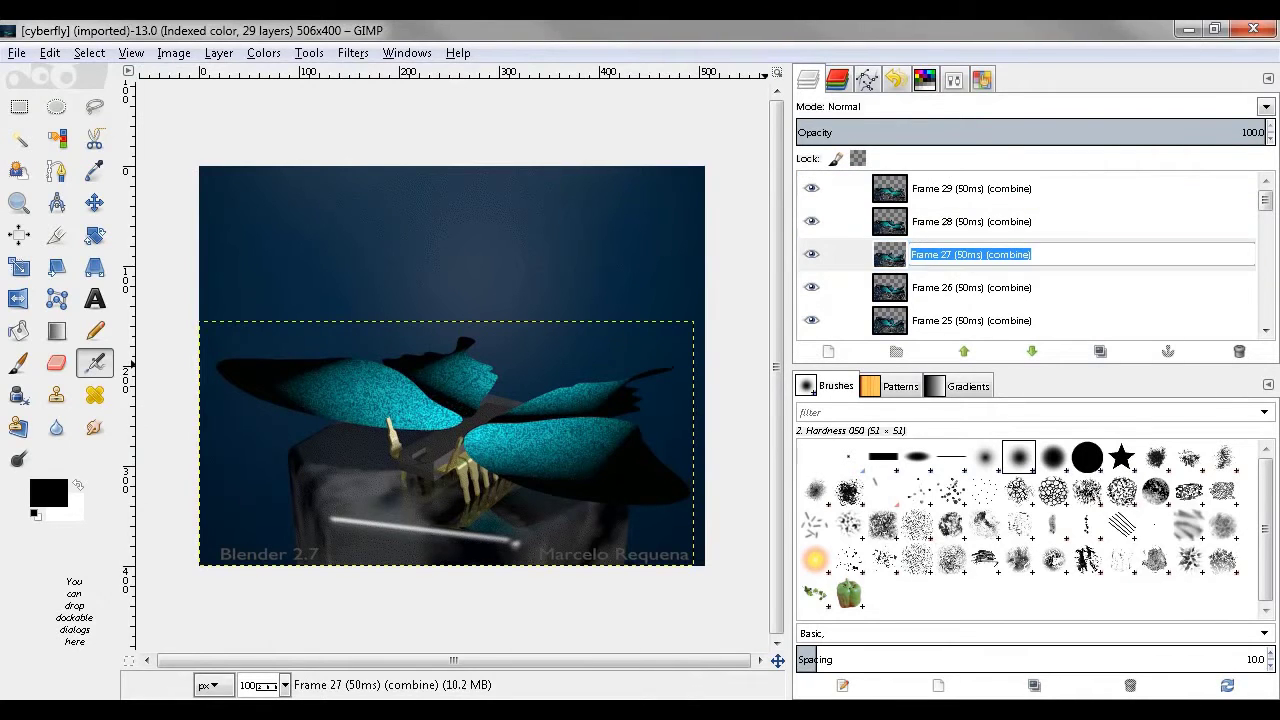
click(960, 254)
key(BackSpace)
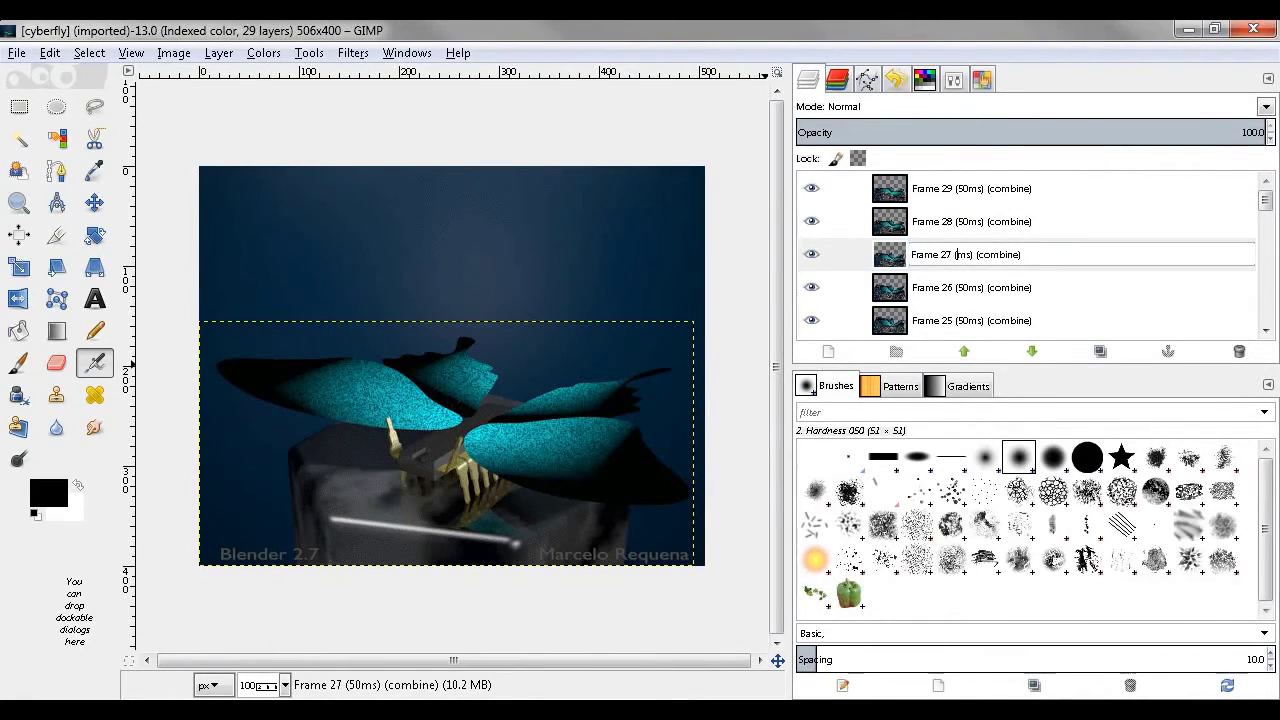
text(1000)
key(Return)
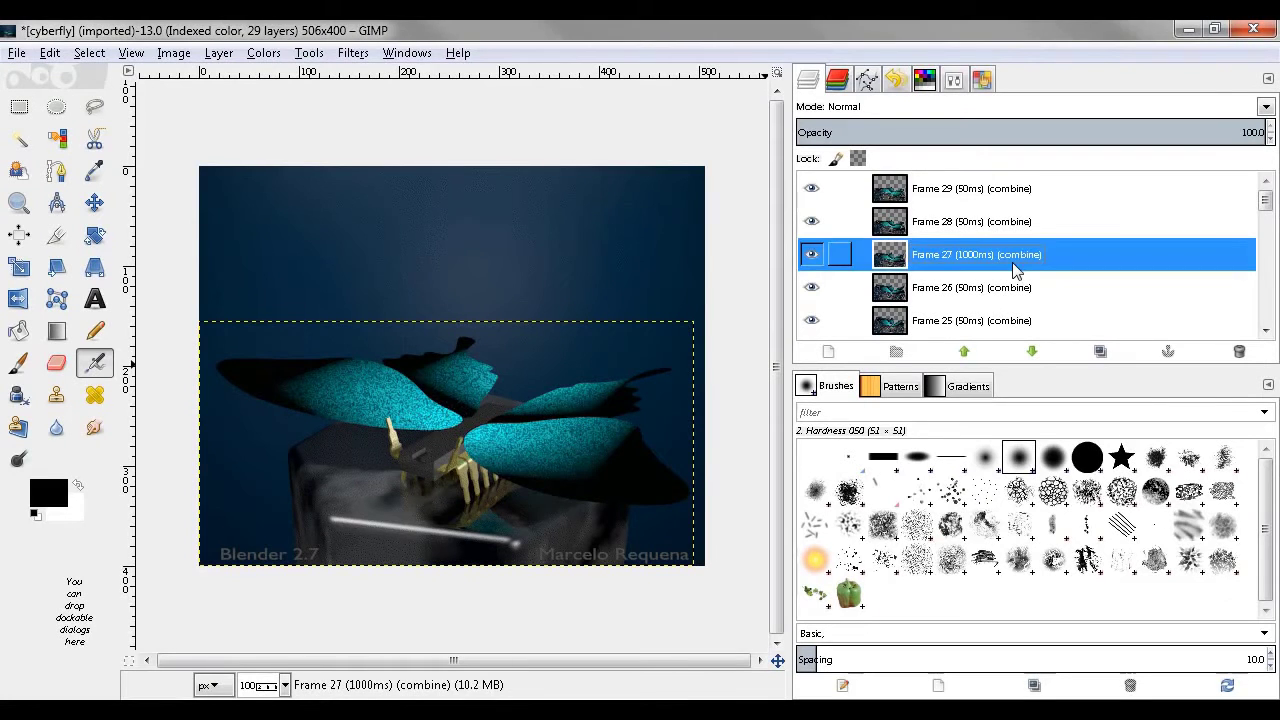
Step: Change the Frame 26 layer's delay to 1000ms and reorder a frame layer in the stack
click(966, 291)
double_click(958, 288)
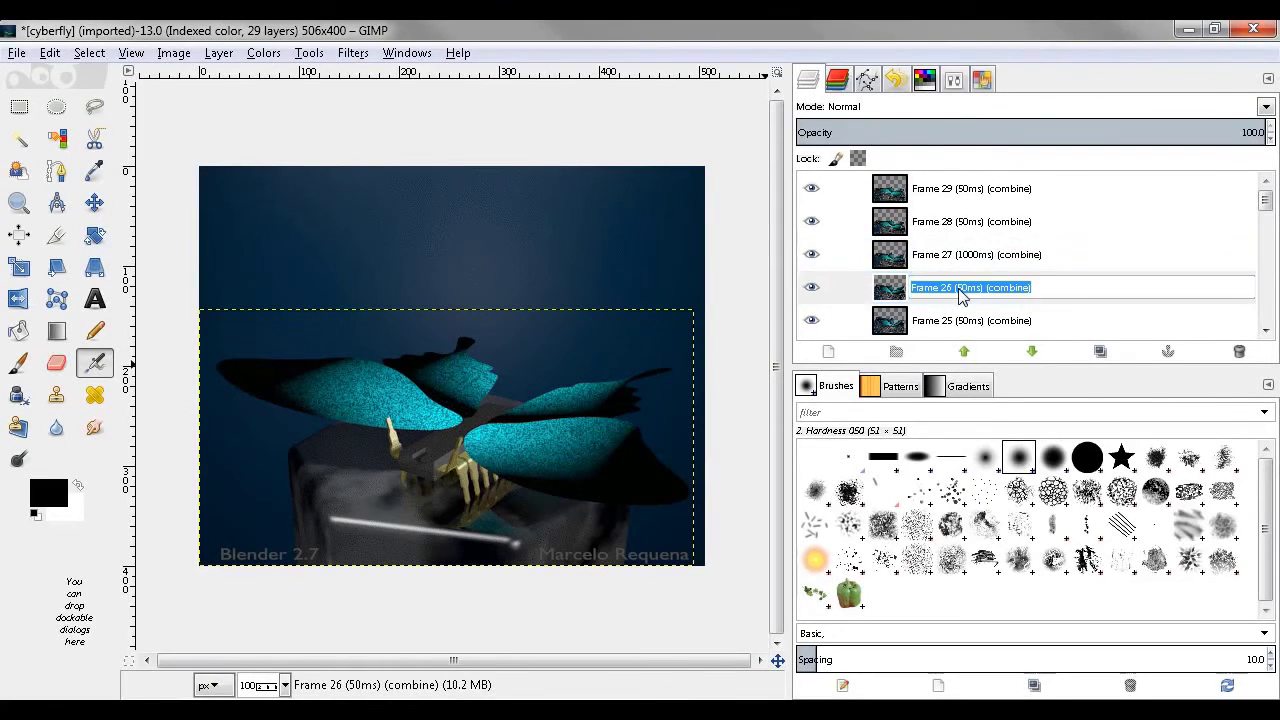
click(958, 288)
key(BackSpace)
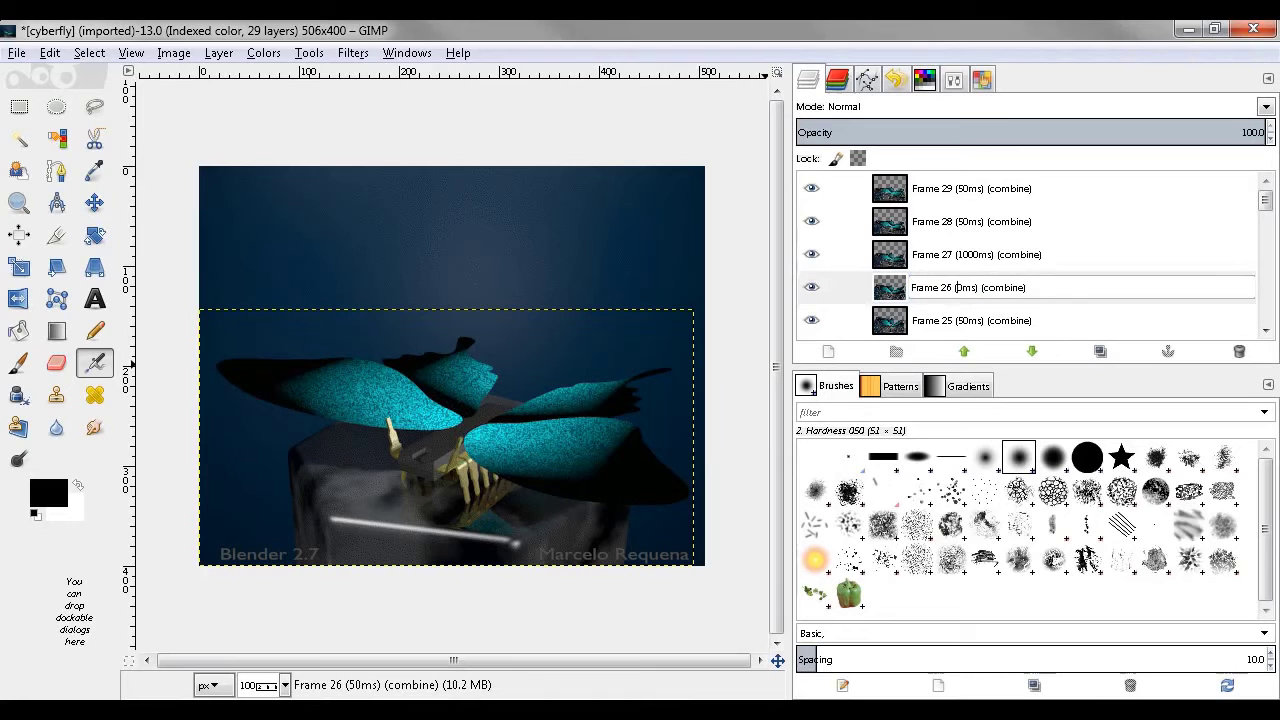
text(100)
key(Return)
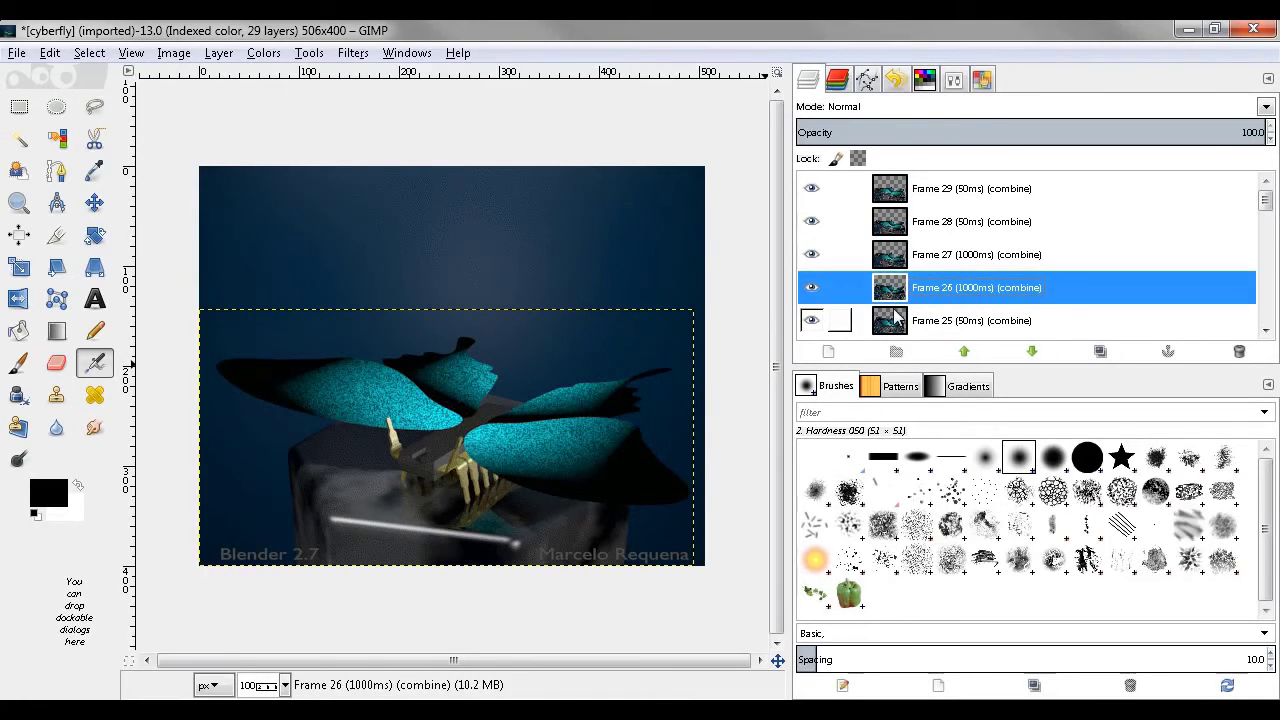
drag(864, 328, 848, 304)
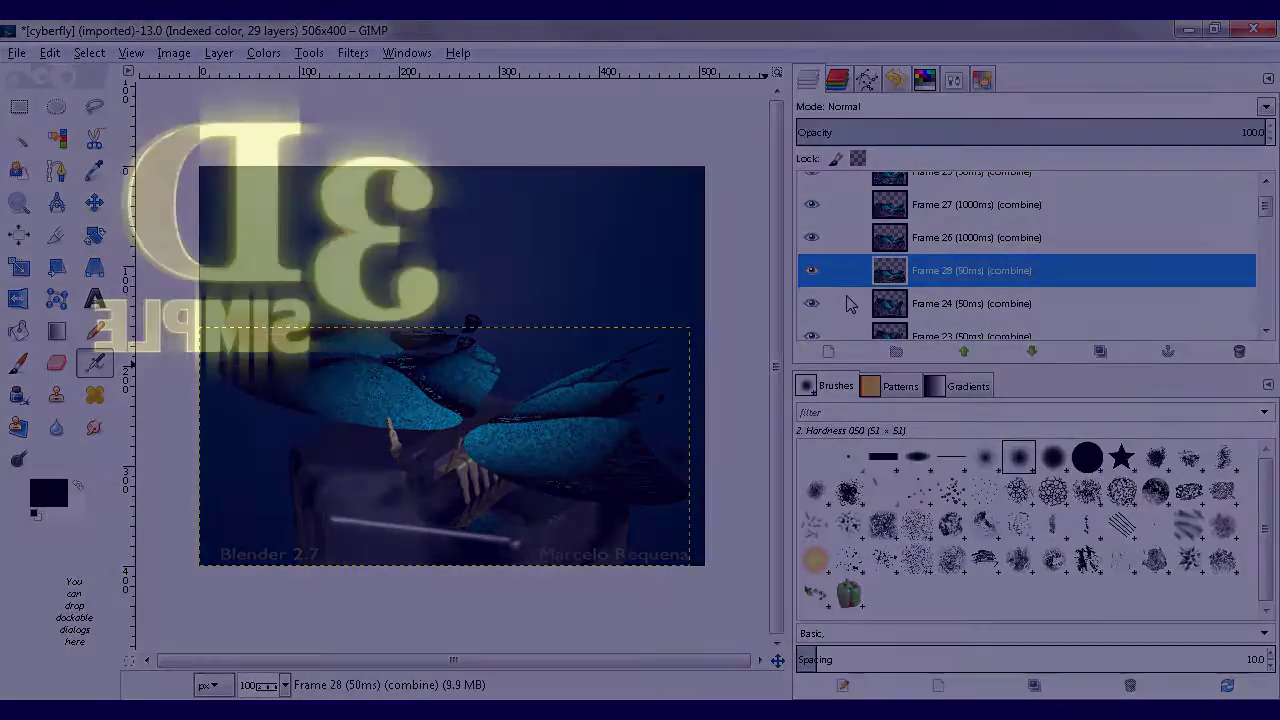